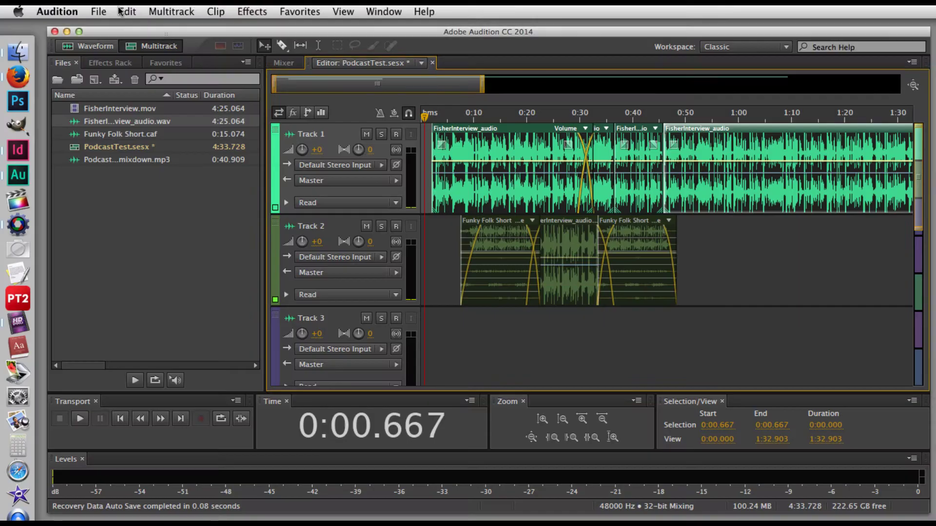
- Save the session and drag Track 1's interview clips left so the first starts at 0:00
{"action": "left_click", "coordinate": [98, 11]}
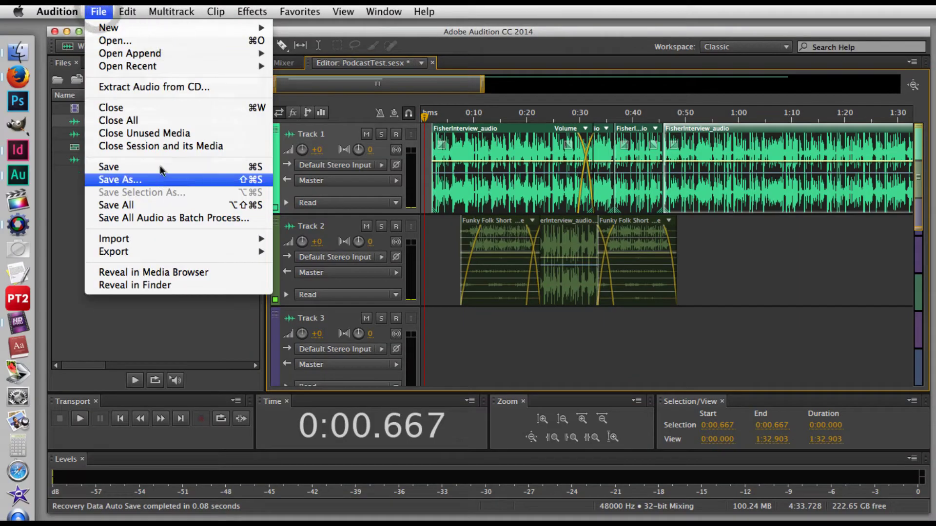
{"action": "left_click", "coordinate": [124, 167]}
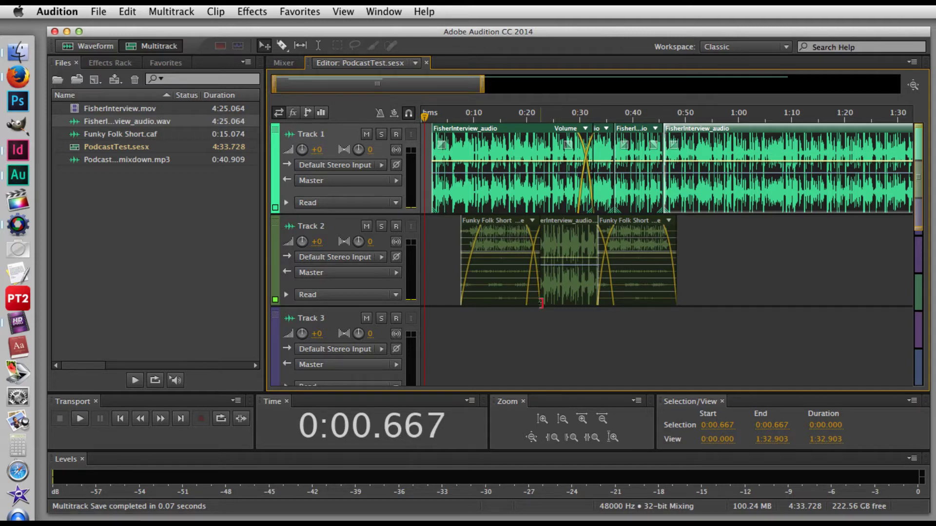
{"action": "left_click_drag", "start_coordinate": [721, 141], "coordinate": [651, 187]}
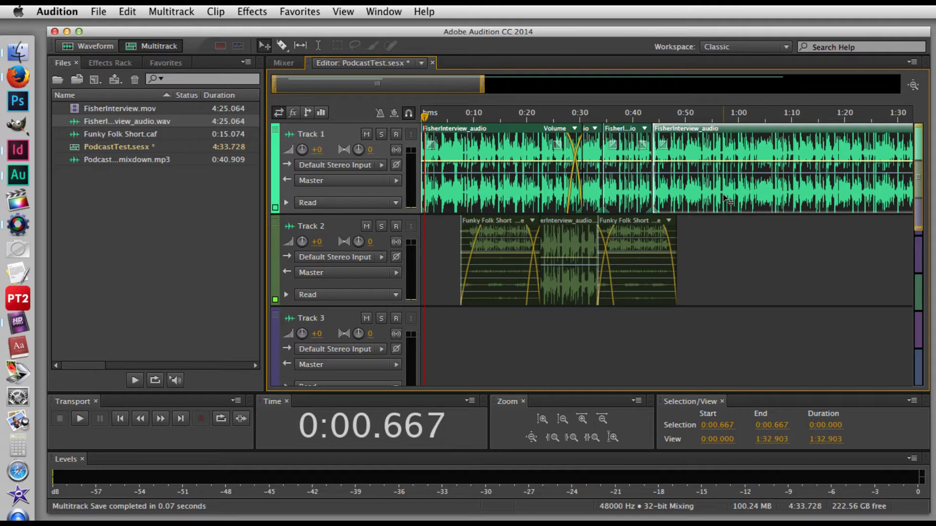
{"action": "left_click", "coordinate": [756, 236]}
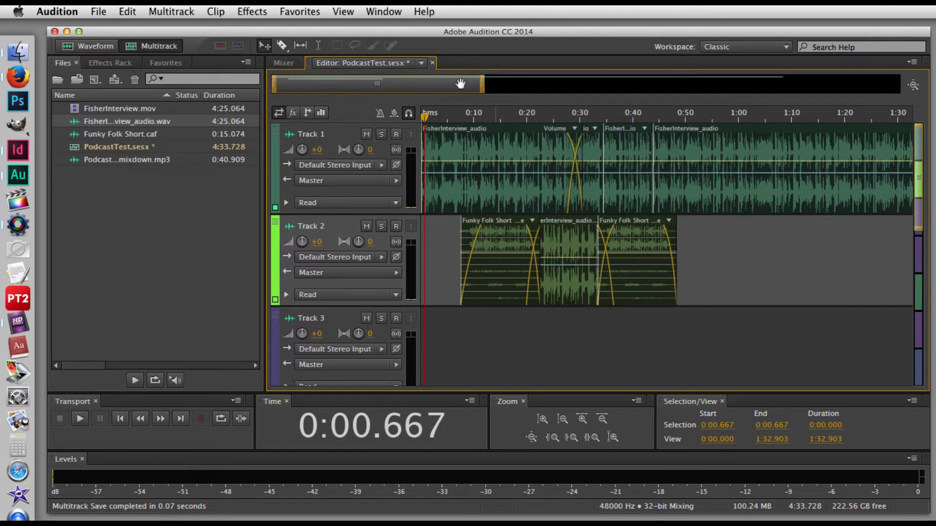
{"action": "mouse_move", "coordinate": [461, 84]}
{"action": "left_mouse_down"}
{"action": "mouse_move", "coordinate": [824, 87]}
{"action": "mouse_move", "coordinate": [804, 88]}
{"action": "left_mouse_up"}
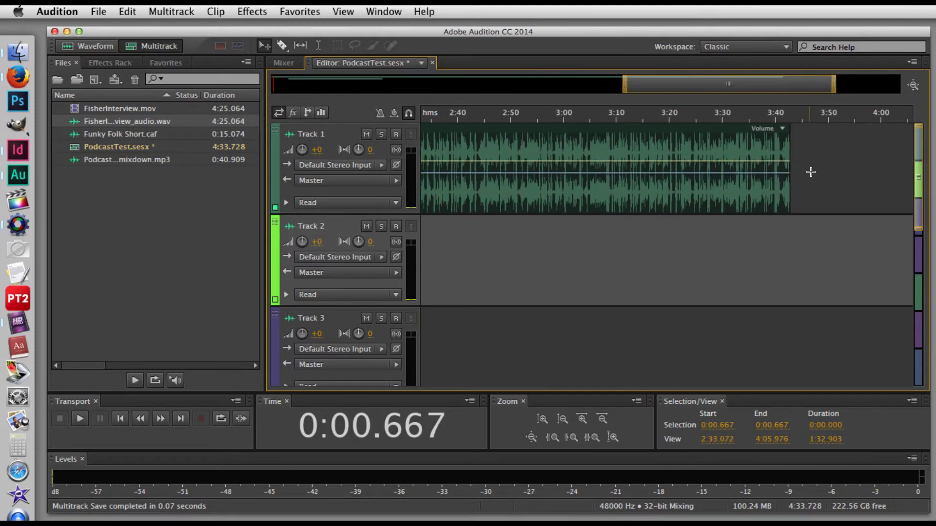
- Delete the last Track 1 interview clip, then select and delete the remaining Track 1 clips
{"action": "left_click_drag", "start_coordinate": [812, 169], "coordinate": [777, 143]}
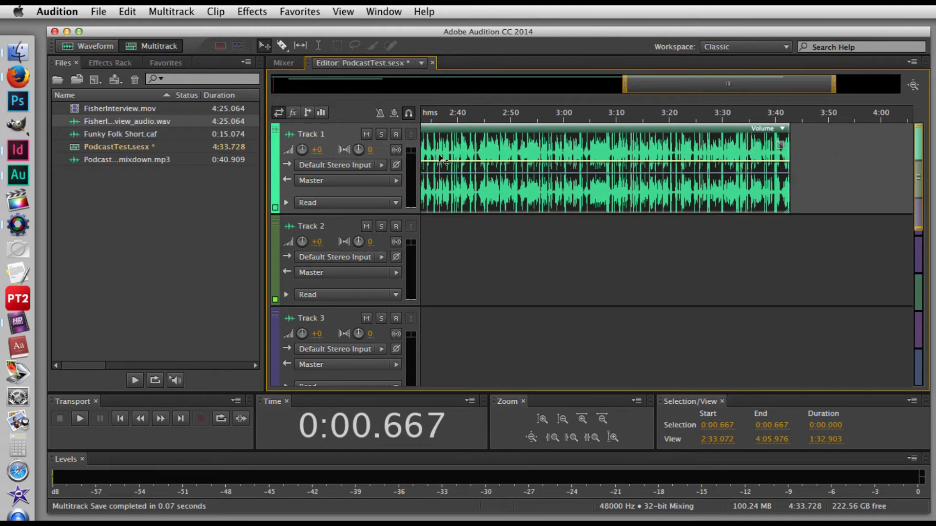
{"action": "key", "text": "Delete"}
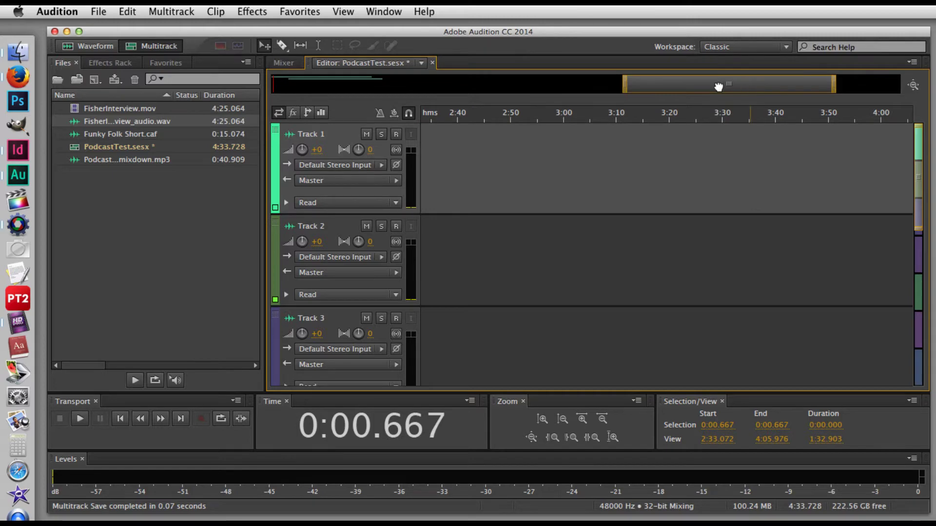
{"action": "left_click_drag", "start_coordinate": [719, 85], "coordinate": [396, 85]}
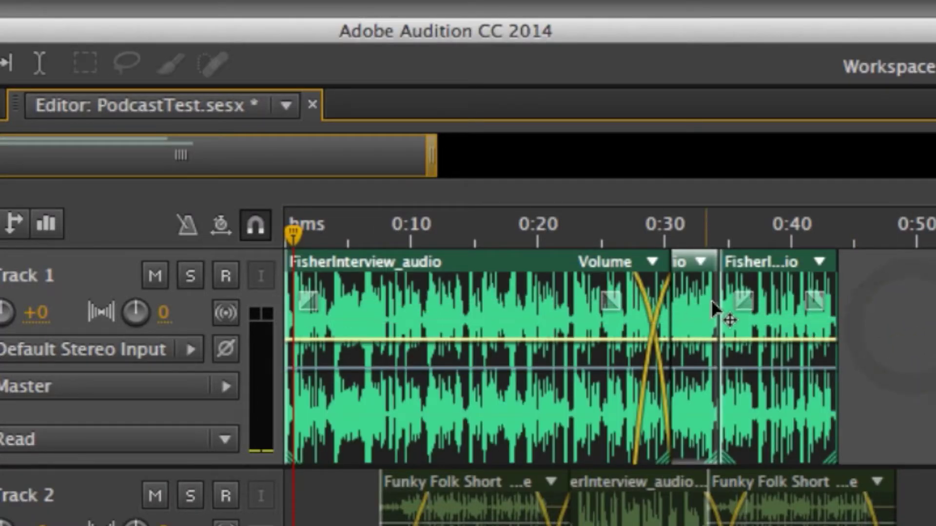
{"action": "key", "text": "Delete"}
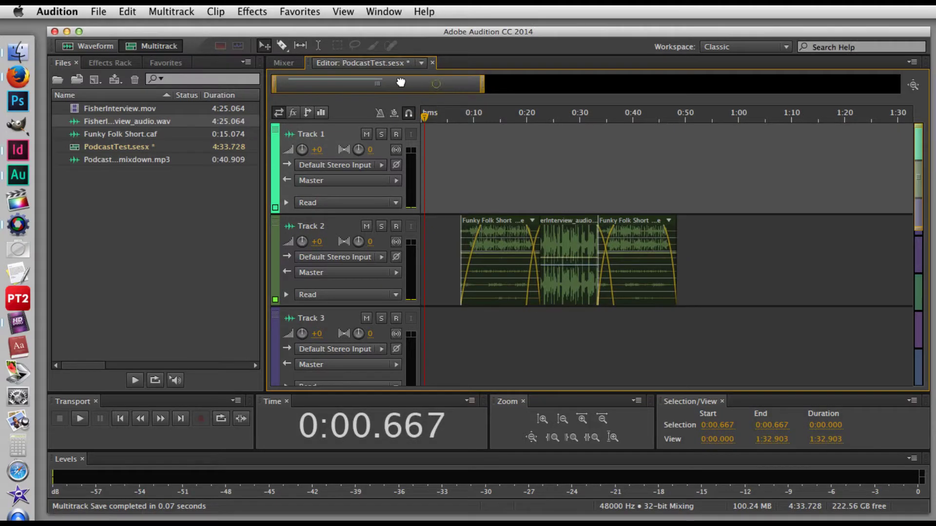
- Select the three Track 2 clips and drag them onto Track 1 at the start
{"action": "left_click_drag", "start_coordinate": [441, 186], "coordinate": [737, 299]}
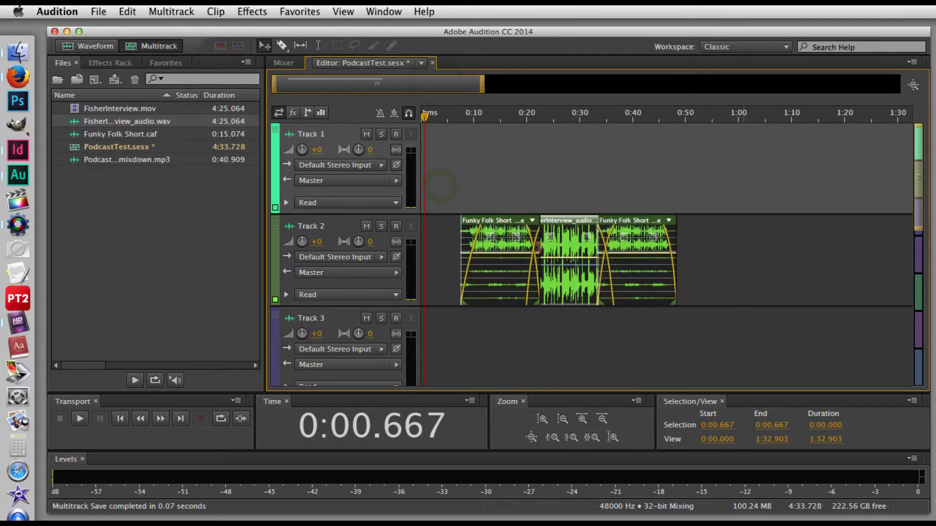
{"action": "left_click_drag", "start_coordinate": [641, 274], "coordinate": [554, 338]}
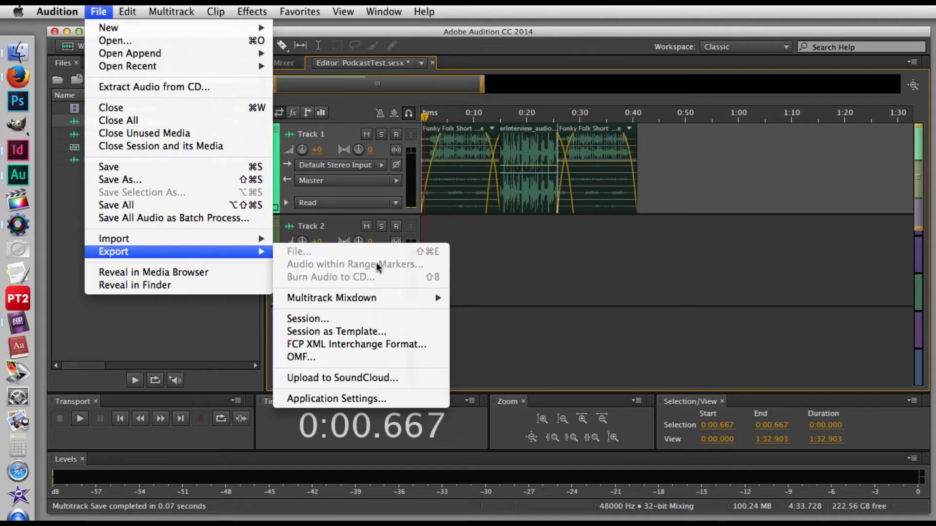
{"action": "mouse_move", "coordinate": [113, 252]}
{"action": "mouse_move", "coordinate": [332, 298]}
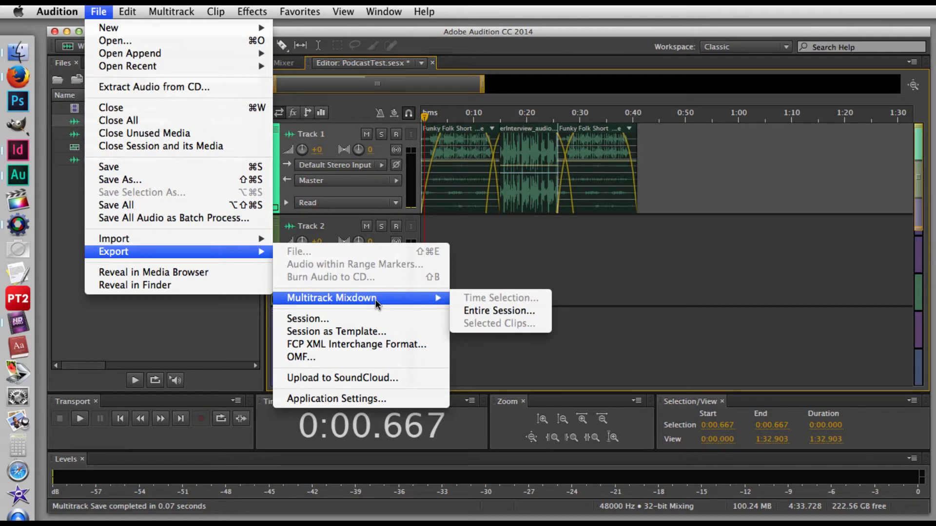
- Open the Entire Session mixdown export, set to PodcastTest_mixdown.mp3 on the Desktop
{"action": "left_click", "coordinate": [563, 246]}
{"action": "left_click", "coordinate": [607, 152]}
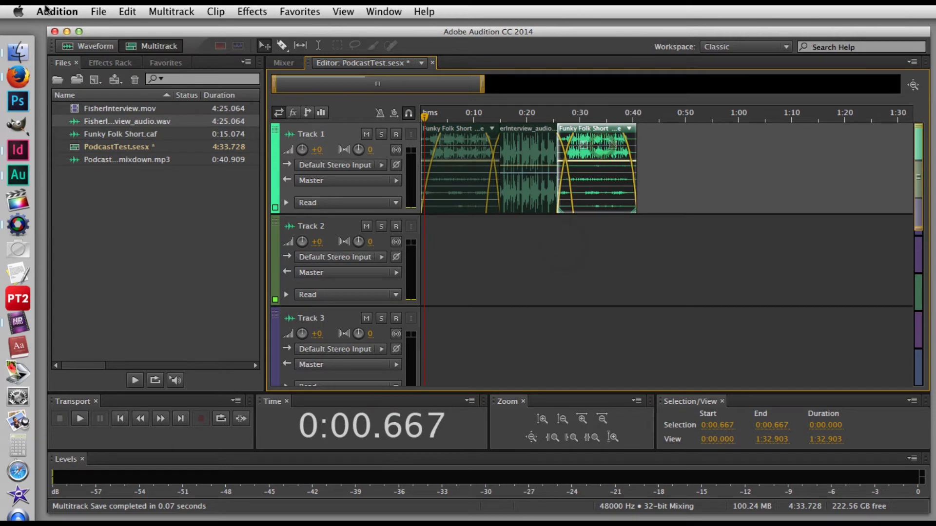
{"action": "left_click", "coordinate": [98, 11]}
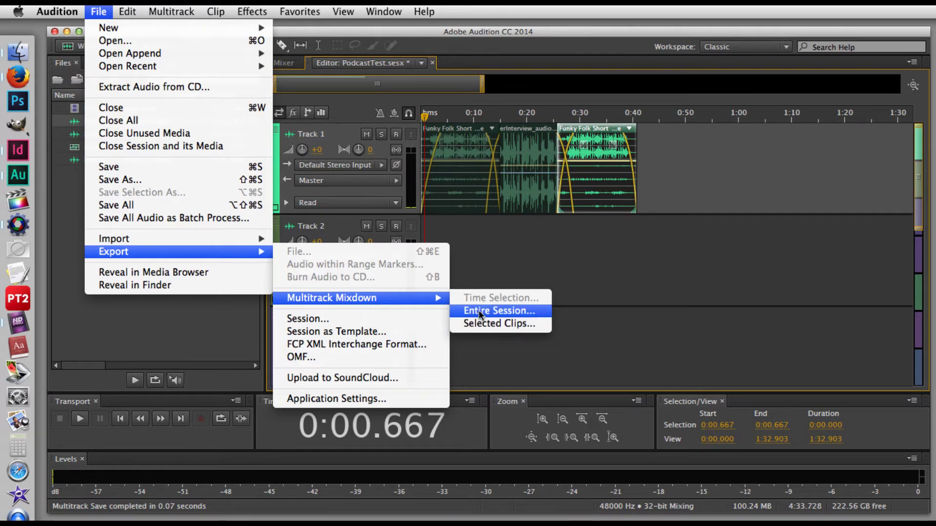
{"action": "left_click", "coordinate": [480, 312]}
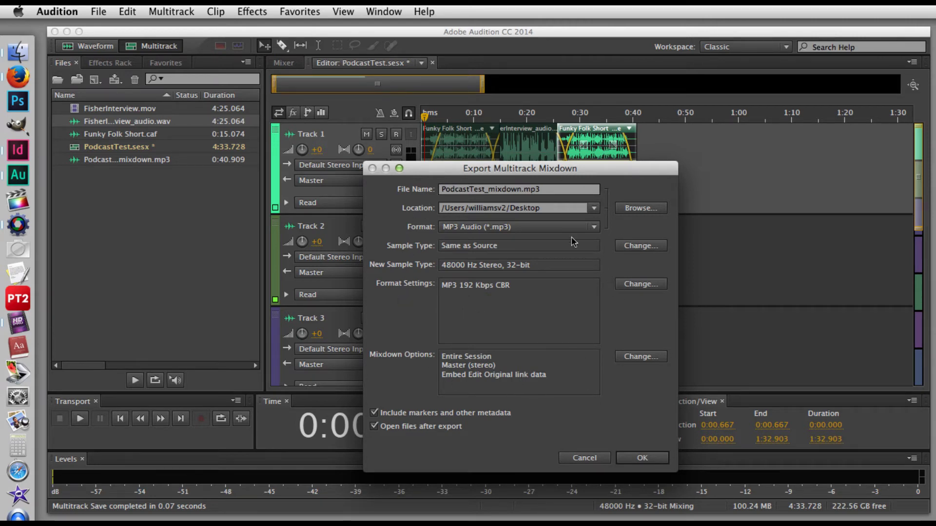
- Keep the Desktop as the export location and view the formats, with MP3 Audio chosen
{"action": "left_click", "coordinate": [594, 210]}
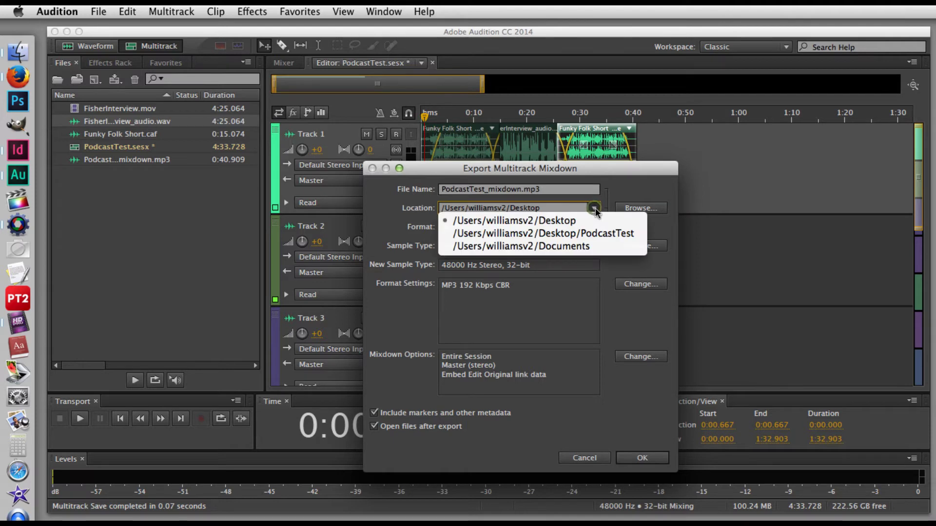
{"action": "left_click", "coordinate": [593, 208]}
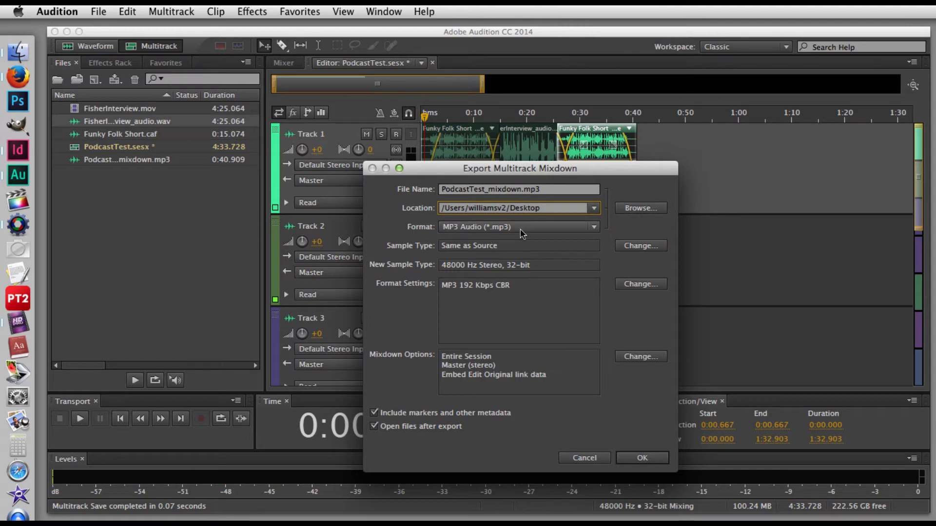
{"action": "left_click", "coordinate": [594, 229]}
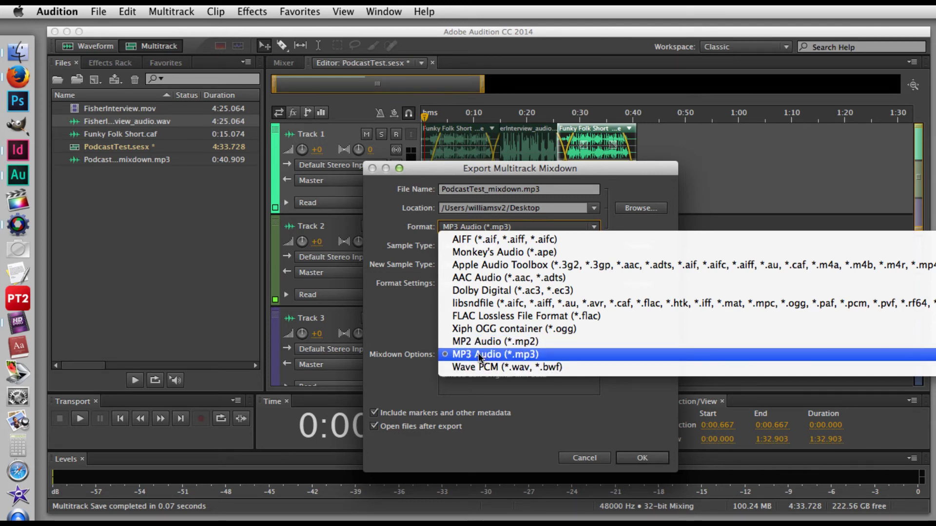
- Keep MP3 Audio, attempt the export, and dismiss the cannot-overwrite error
{"action": "left_click", "coordinate": [479, 357]}
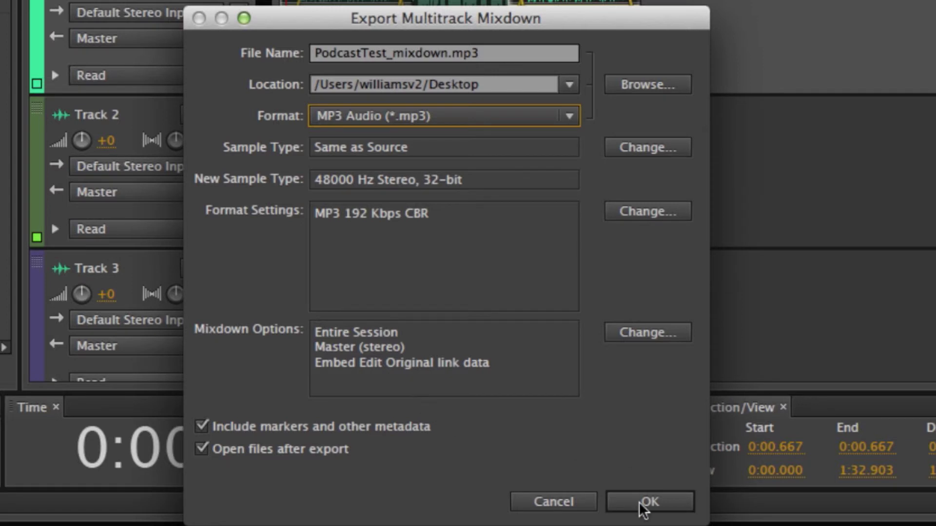
{"action": "left_click", "coordinate": [643, 506]}
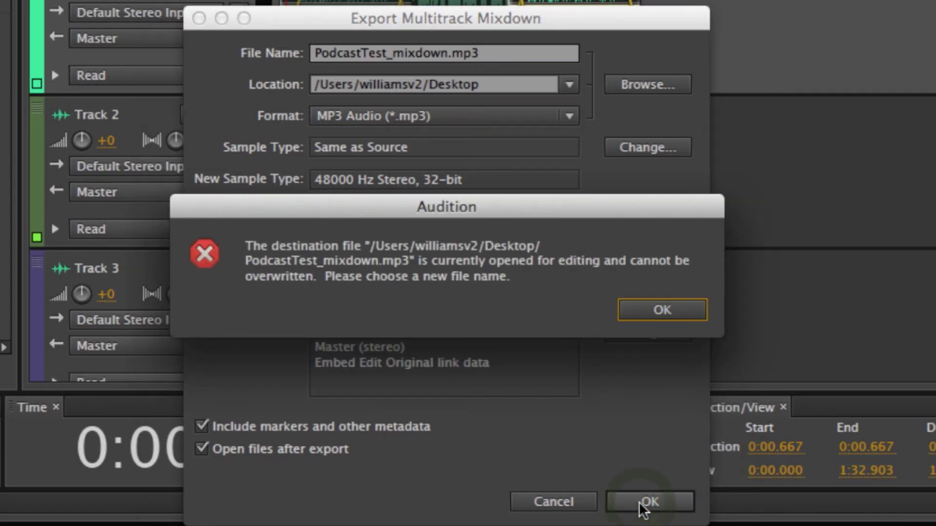
{"action": "left_click", "coordinate": [660, 314]}
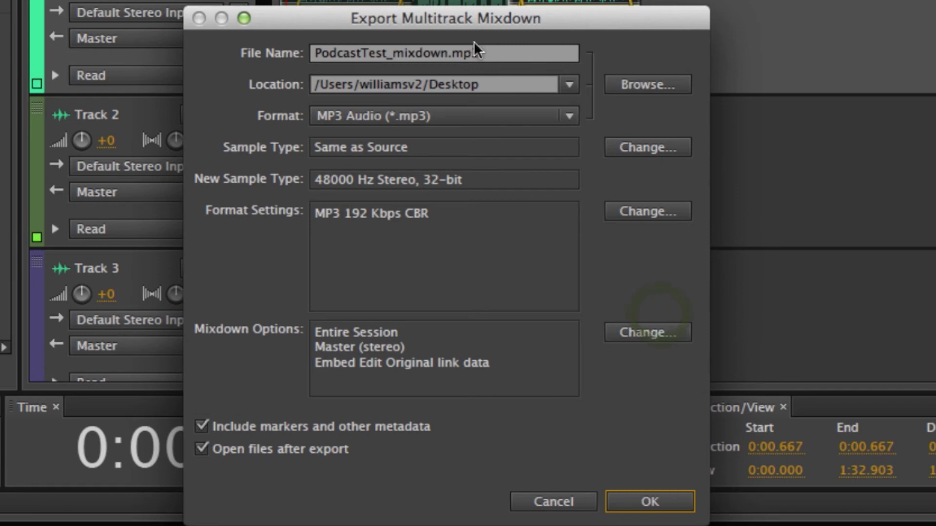
- Remove '_mixdown' from the file name and export the mixdown as PodcastTest.mp3
{"action": "left_click", "coordinate": [444, 56]}
{"action": "left_click_drag", "start_coordinate": [448, 54], "coordinate": [390, 53]}
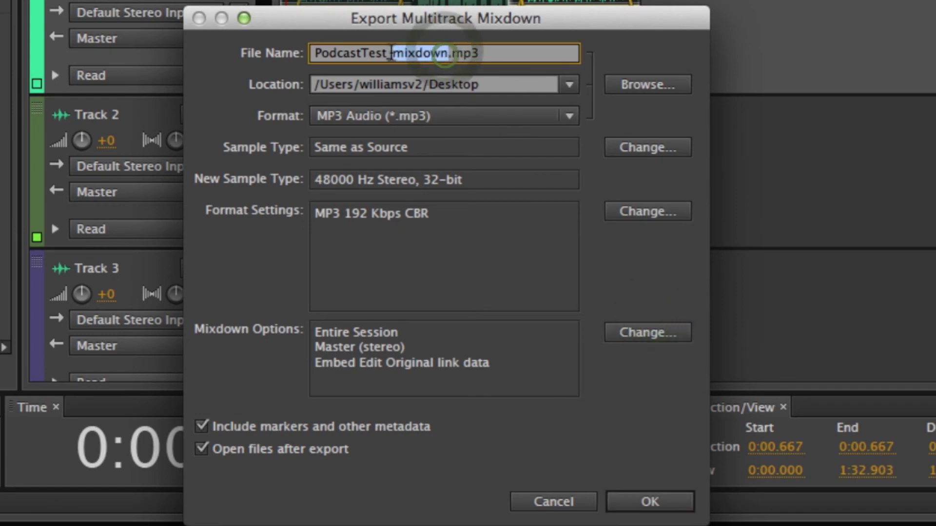
{"action": "key", "text": "BackSpace"}
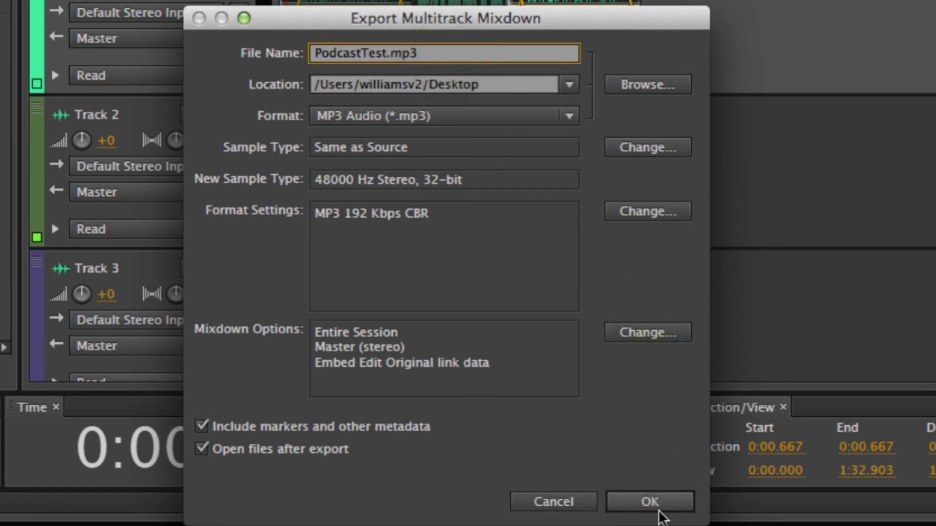
{"action": "left_click", "coordinate": [649, 503]}
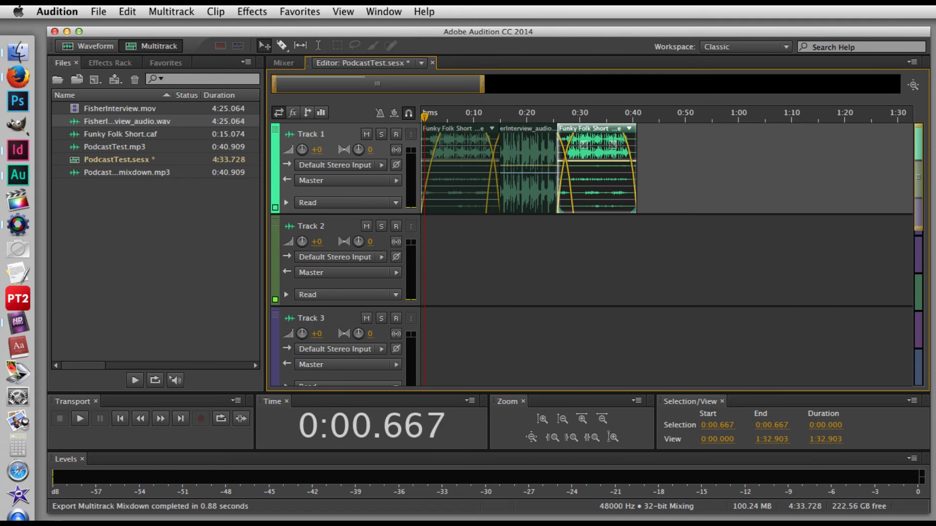
- Add PodcastTest.mp3 to Track 2, nudge the third Funky Folk clip, and start the mixdown where Track 1 ends
{"action": "left_click_drag", "start_coordinate": [804, 377], "coordinate": [414, 258]}
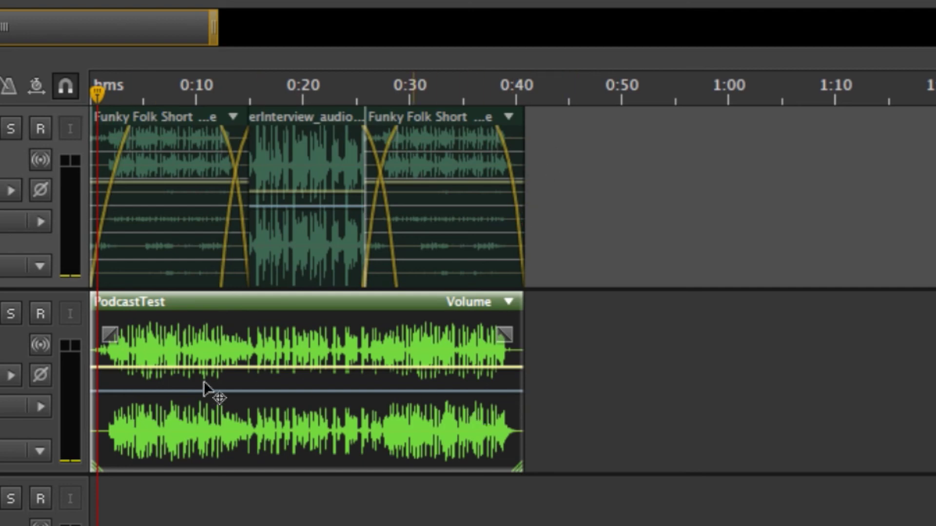
{"action": "left_click", "coordinate": [432, 340]}
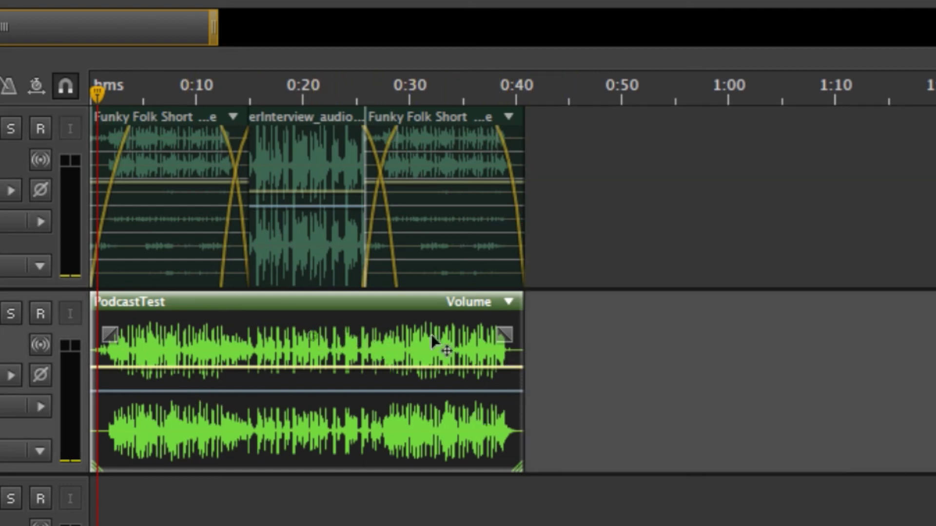
{"action": "left_click_drag", "start_coordinate": [431, 340], "coordinate": [884, 351]}
{"action": "left_click_drag", "start_coordinate": [469, 148], "coordinate": [529, 150]}
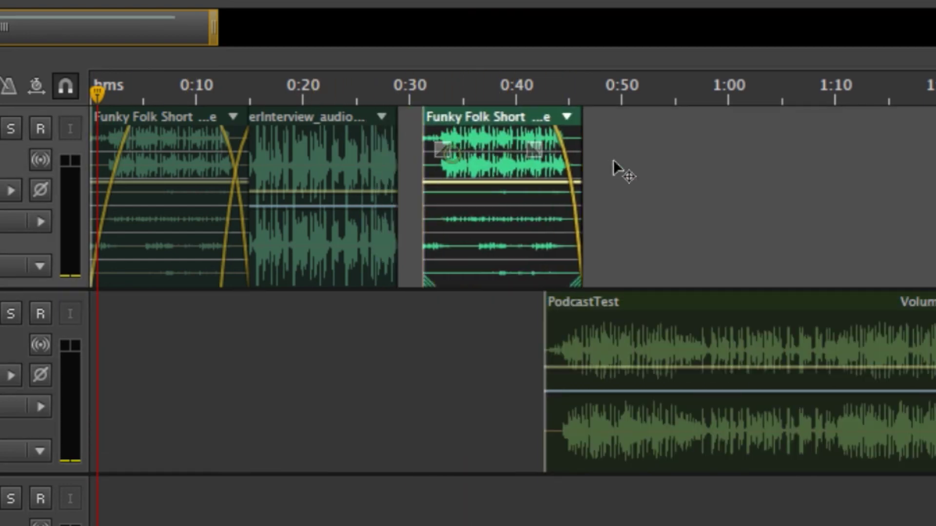
{"action": "mouse_move", "coordinate": [613, 159]}
{"action": "left_mouse_down"}
{"action": "mouse_move", "coordinate": [450, 156]}
{"action": "mouse_move", "coordinate": [595, 178]}
{"action": "mouse_move", "coordinate": [440, 163]}
{"action": "mouse_move", "coordinate": [608, 158]}
{"action": "left_mouse_up"}
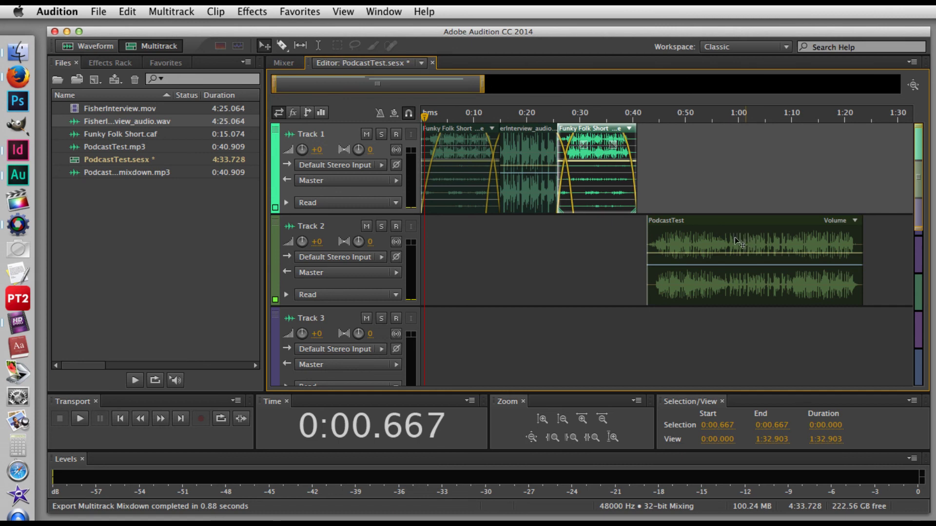
{"action": "mouse_move", "coordinate": [735, 241]}
{"action": "left_mouse_down"}
{"action": "mouse_move", "coordinate": [752, 243]}
{"action": "mouse_move", "coordinate": [722, 240]}
{"action": "mouse_move", "coordinate": [741, 240]}
{"action": "left_mouse_up"}
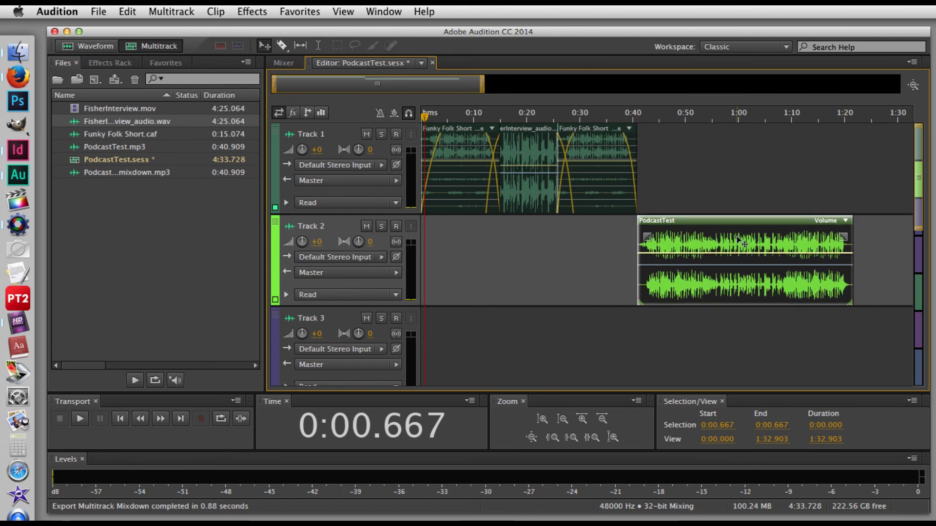